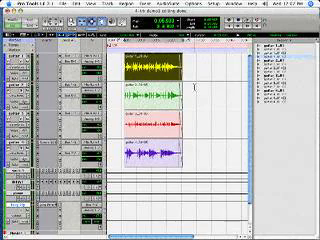
# Open Bounce to Disk and set the format to multiple mono with import after bounce
pyautogui.click(124, 62)
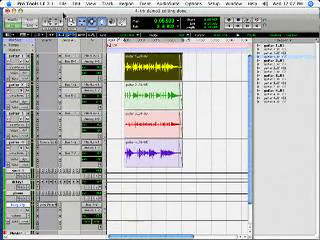
pyautogui.click(63, 5)
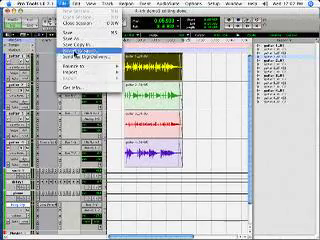
pyautogui.click(165, 67)
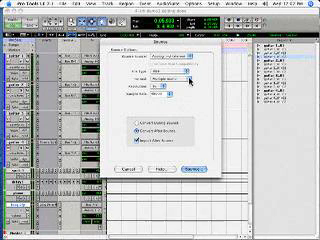
pyautogui.click(187, 80)
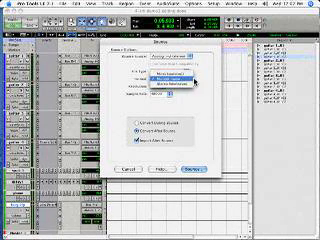
pyautogui.click(187, 81)
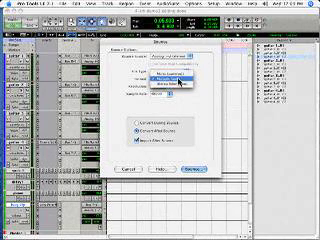
pyautogui.click(178, 81)
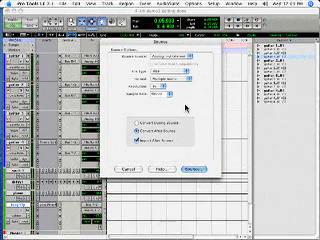
# Confirm the bounce settings and save the bounce as 'demo' on the Desktop
pyautogui.click(198, 170)
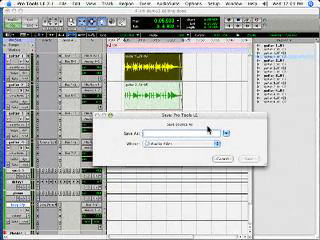
pyautogui.write('de')
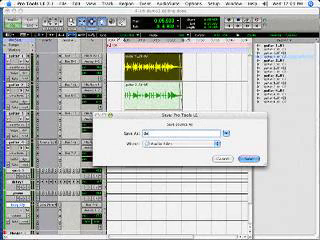
pyautogui.write('mo')
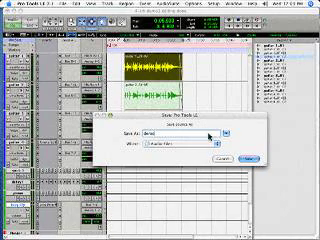
pyautogui.click(216, 143)
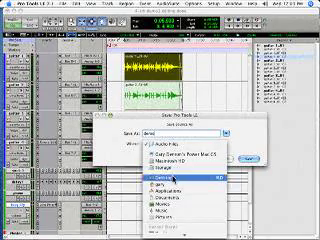
pyautogui.click(206, 180)
pyautogui.click(258, 160)
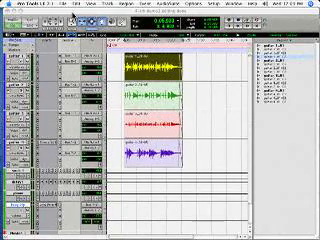
pyautogui.click(45, 7)
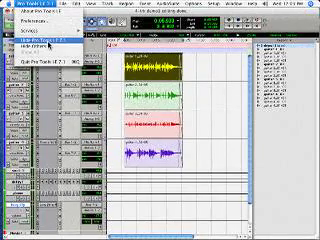
pyautogui.click(45, 38)
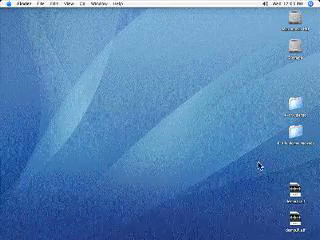
pyautogui.click(296, 189)
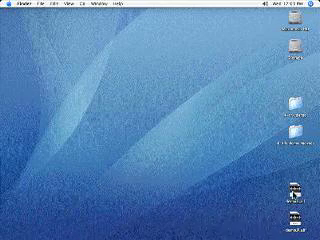
pyautogui.click(293, 217)
pyautogui.click(287, 191)
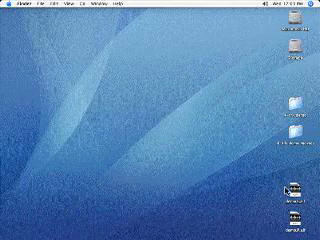
pyautogui.click(213, 106)
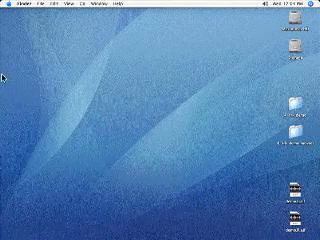
pyautogui.moveTo(3, 60)
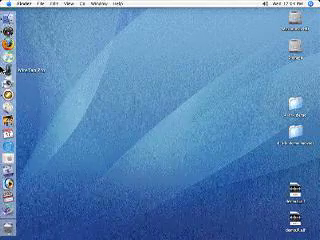
# Bring Pro Tools LE to the front and show the File > Import audio options
pyautogui.click(8, 97)
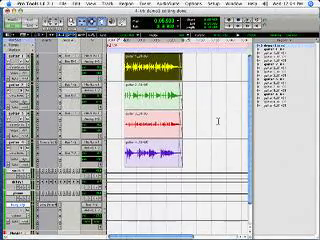
pyautogui.click(92, 4)
pyautogui.moveTo(128, 72)
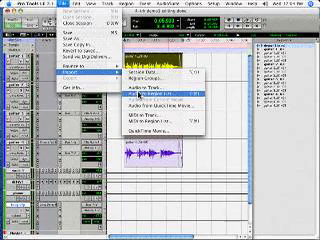
# Add both bounced Desktop AIFFs, including demo 1.aif, to the region list
pyautogui.click(180, 93)
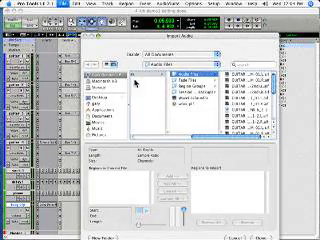
pyautogui.click(105, 98)
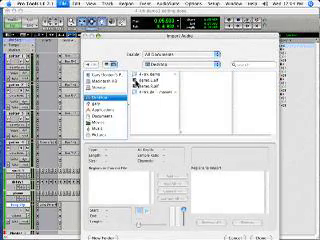
pyautogui.click(140, 82)
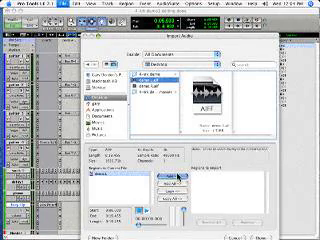
pyautogui.click(174, 176)
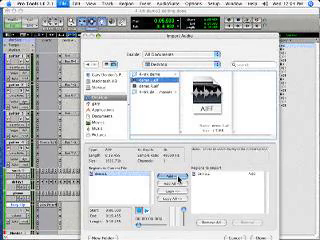
pyautogui.click(136, 86)
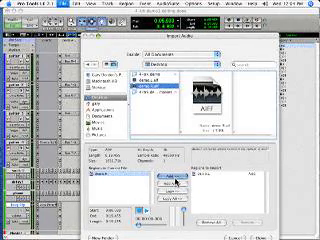
pyautogui.click(173, 177)
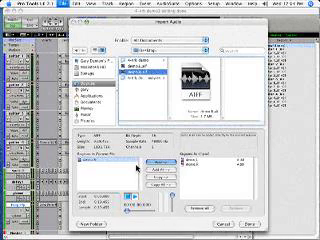
pyautogui.click(252, 226)
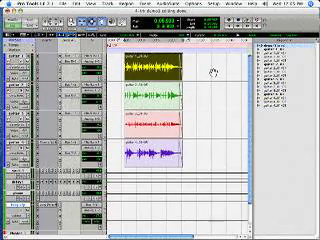
# Set the track height to small
pyautogui.click(107, 70)
pyautogui.click(110, 66)
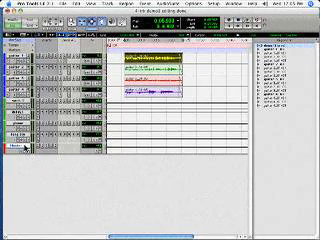
# Create one new stereo audio track from Track > New
pyautogui.click(107, 4)
pyautogui.click(108, 13)
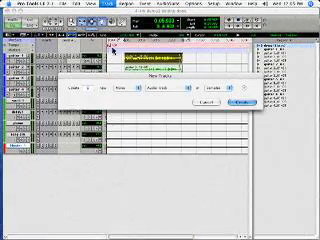
pyautogui.click(122, 88)
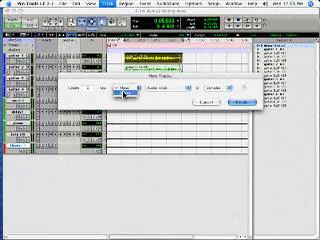
pyautogui.click(127, 95)
pyautogui.click(236, 103)
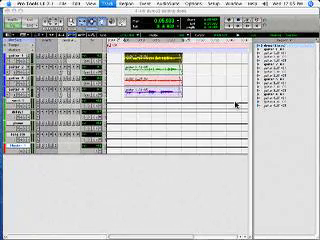
# Set the new track to medium height and place the bounce region on it
pyautogui.click(106, 159)
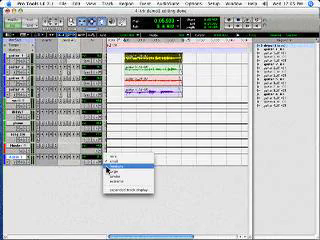
pyautogui.click(112, 166)
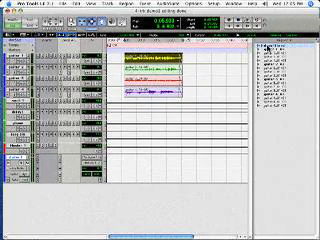
pyautogui.moveTo(265, 47); pyautogui.dragTo(196, 165)
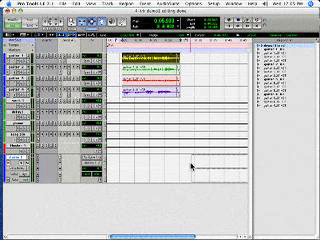
pyautogui.click(190, 167)
pyautogui.hotkey('ctrl', 'v')
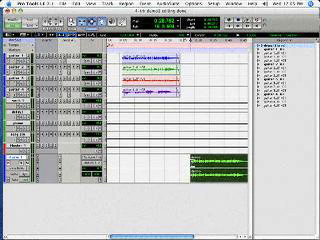
pyautogui.hscroll(3, 180, 140)
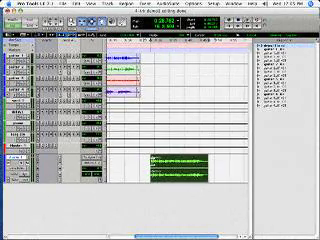
pyautogui.click(151, 161)
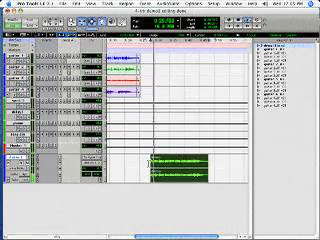
pyautogui.click(151, 161)
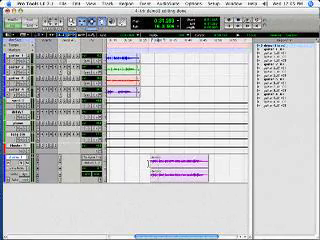
pyautogui.moveTo(140, 237); pyautogui.dragTo(118, 237)
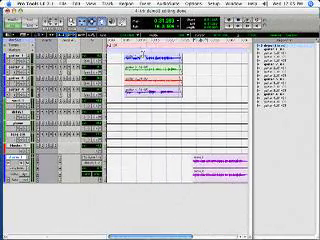
pyautogui.click(157, 62)
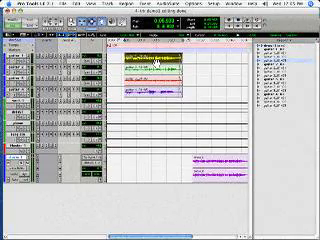
# Configure a 16-bit, 44.1 kHz stereo interleaved AIFF bounce with Tweak Head (Slowest) conversion
pyautogui.click(65, 5)
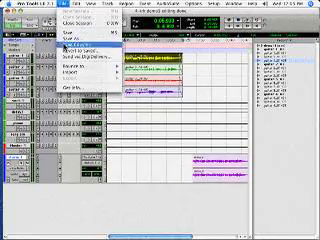
pyautogui.moveTo(100, 66)
pyautogui.click(130, 68)
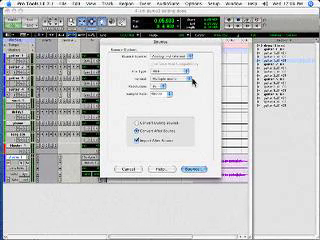
pyautogui.click(193, 81)
pyautogui.click(187, 85)
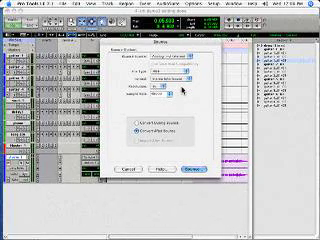
pyautogui.click(171, 94)
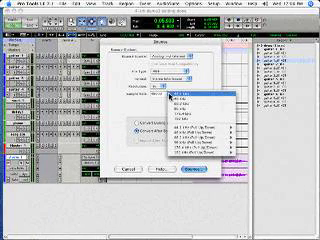
pyautogui.click(172, 94)
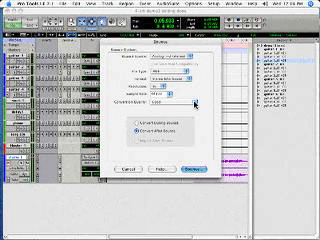
pyautogui.click(195, 102)
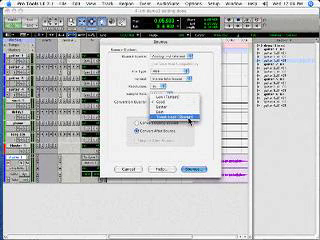
pyautogui.click(188, 119)
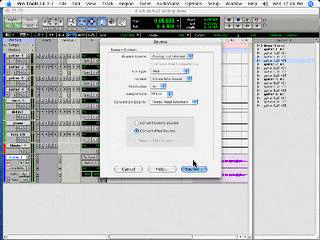
pyautogui.click(193, 170)
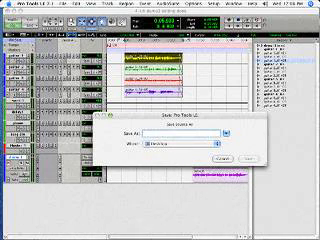
pyautogui.write('Basic Mix')
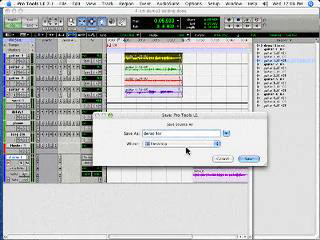
pyautogui.write(' CD')
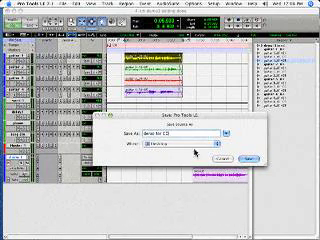
# Save 'demo for CD' to the Desktop and wait for the bounce to convert
pyautogui.click(257, 160)
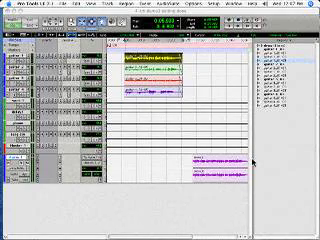
# Hide Pro Tools LE from its application menu
pyautogui.click(32, 5)
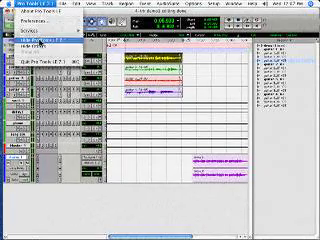
pyautogui.click(42, 41)
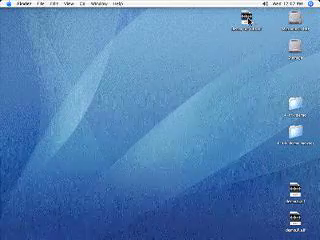